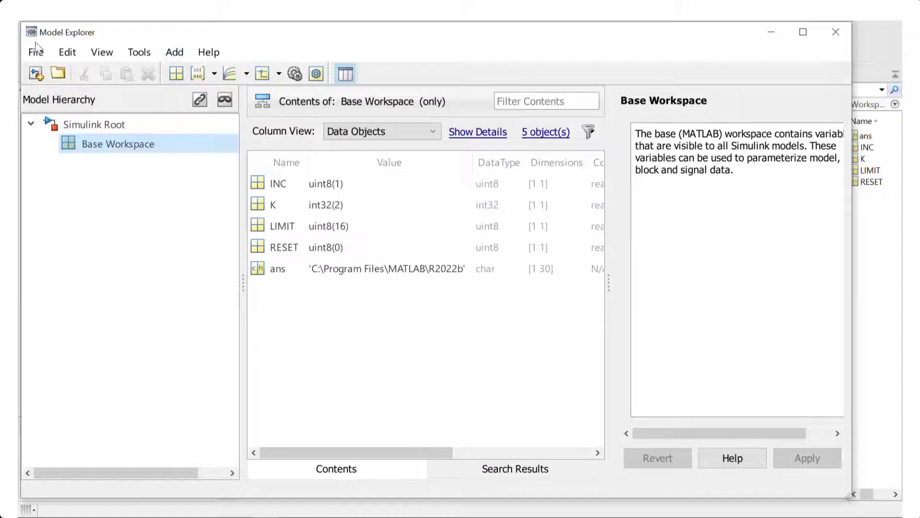
From Model Explorer, start a new Embedded Coder dictionary Service.sldd using service interfaces.
click(36, 52)
mouse_move(52, 76)
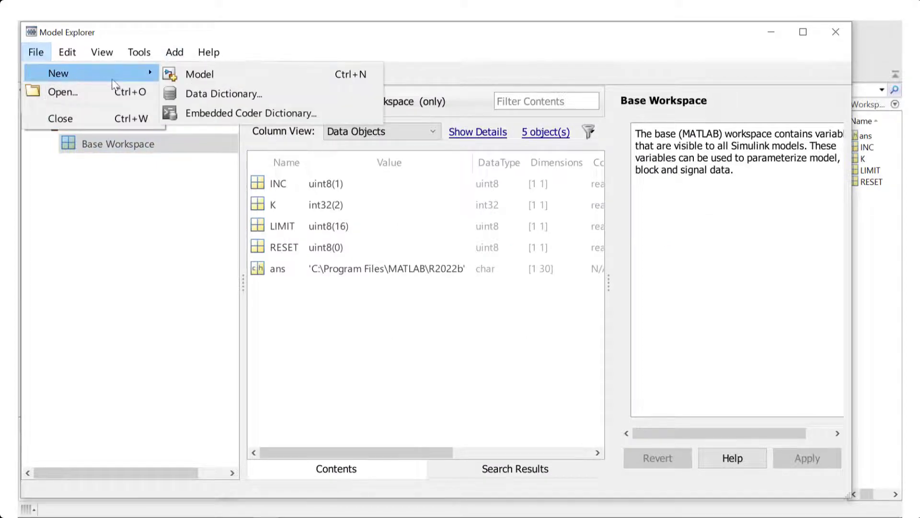
click(225, 111)
text(Service.sldd)
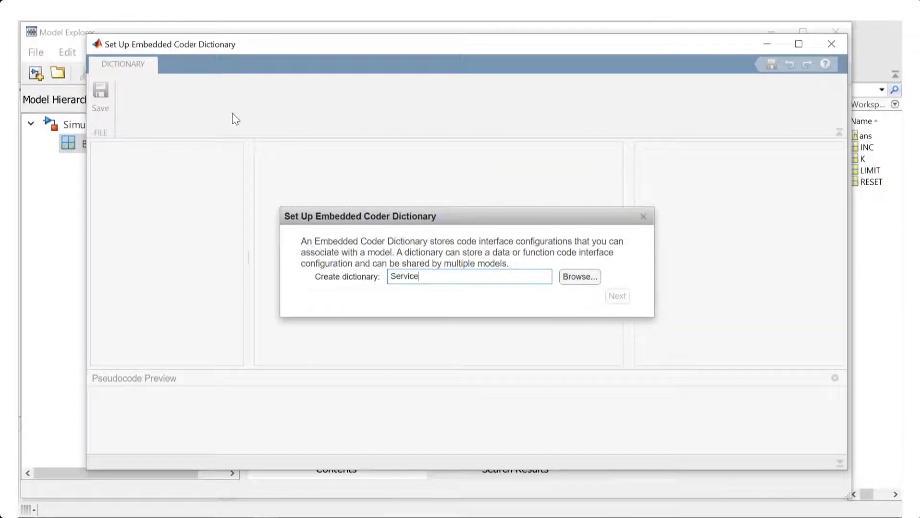
click(618, 296)
click(349, 268)
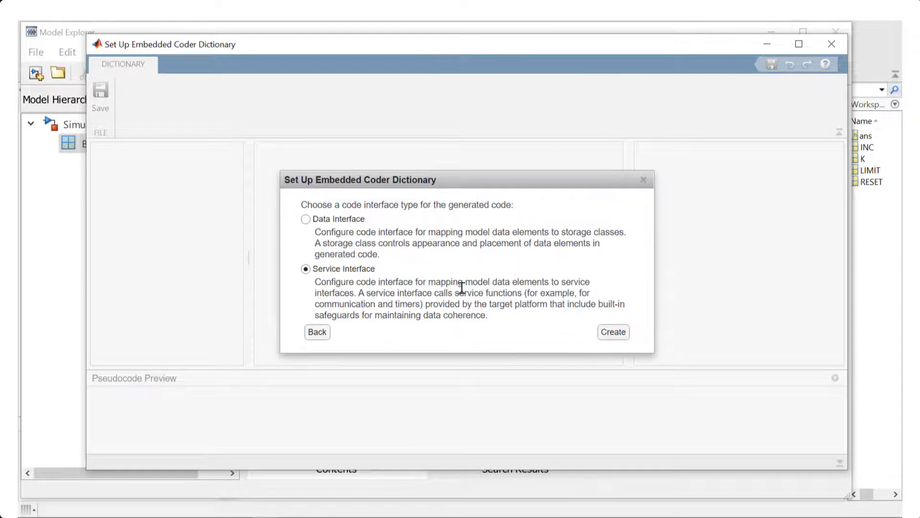
Finish creating the dictionary and select ReceiverExample2 among the Receiver interfaces.
click(611, 333)
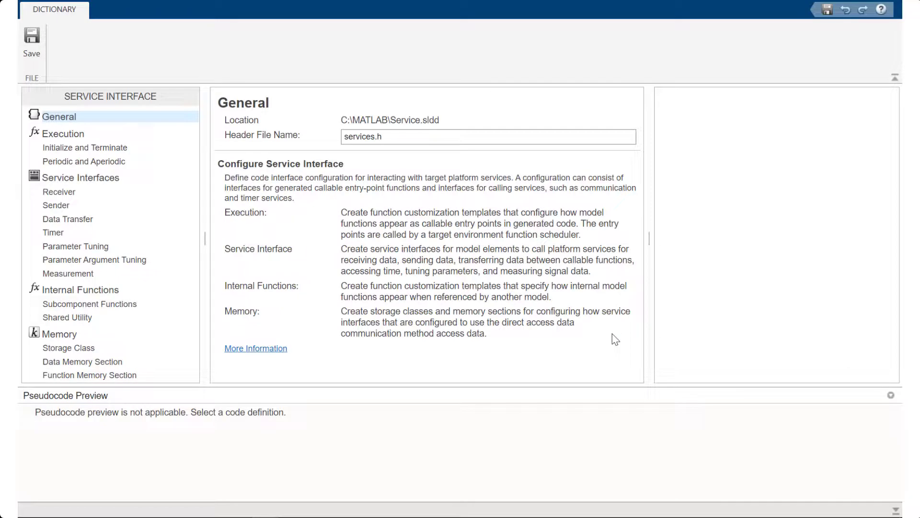
click(71, 193)
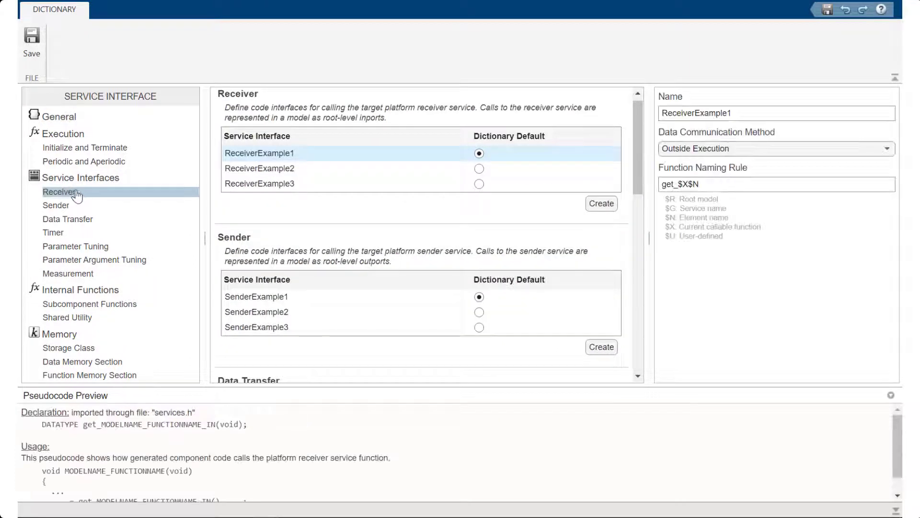
click(449, 170)
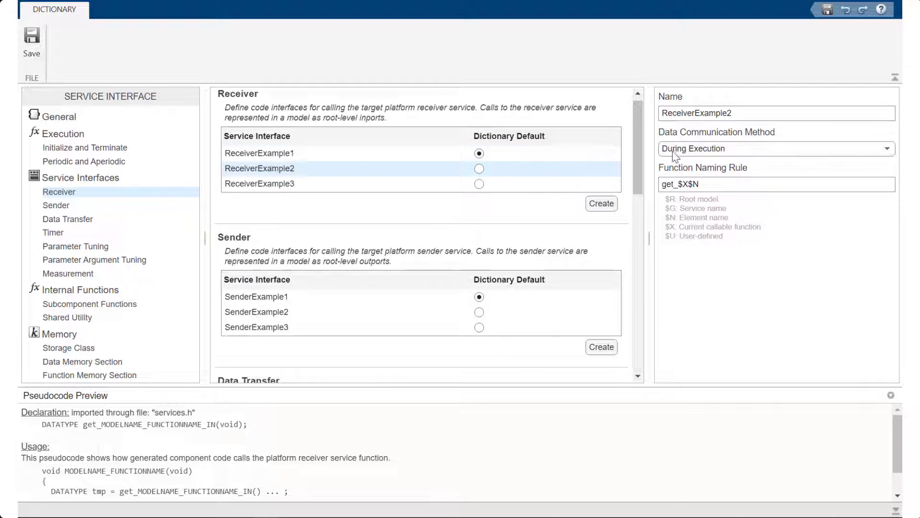
Rename ReceiverExample2 to ReceiverDuringExecution, keeping During Execution as its communication method.
double_click(687, 113)
text(Dur)
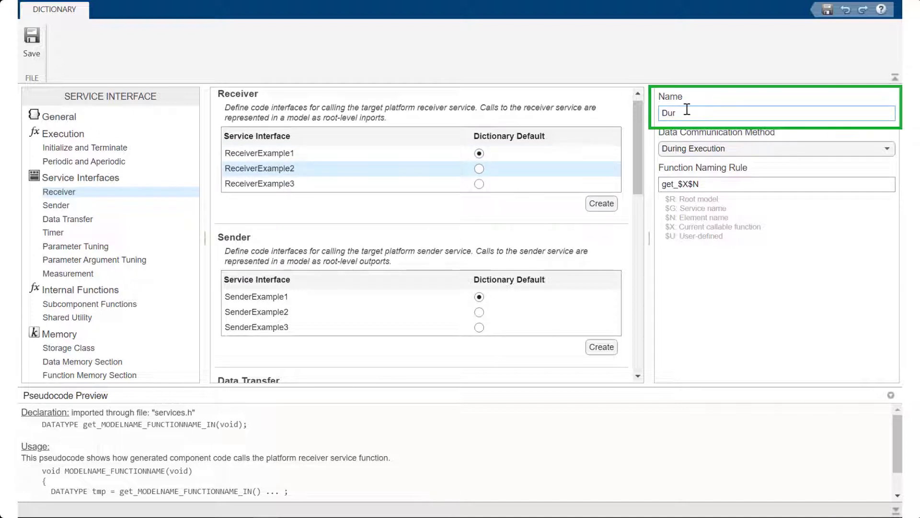
key(BackSpace)
key(BackSpace)
key(BackSpace)
text(ReceiverDuringExecution)
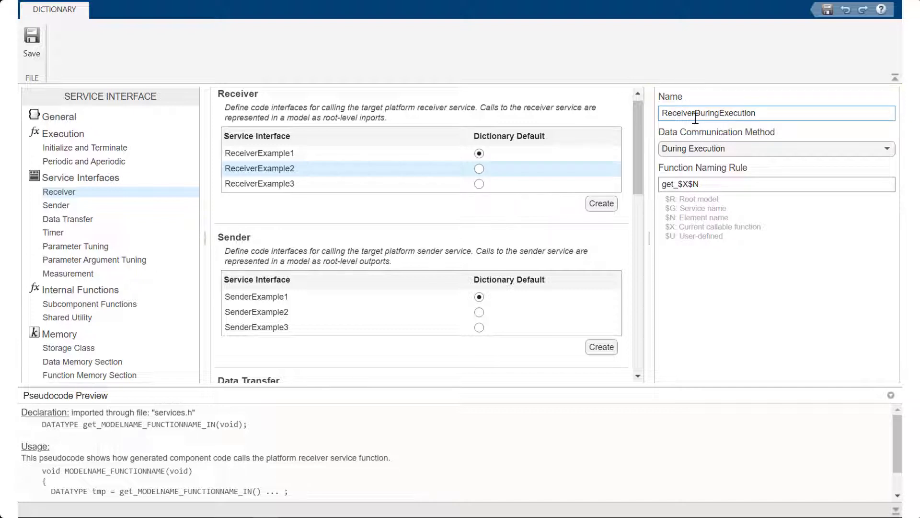
click(723, 148)
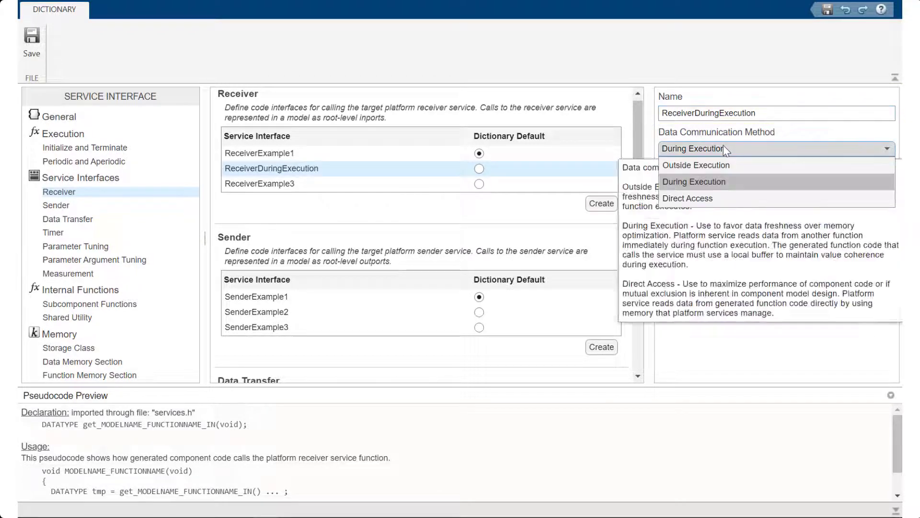
click(704, 178)
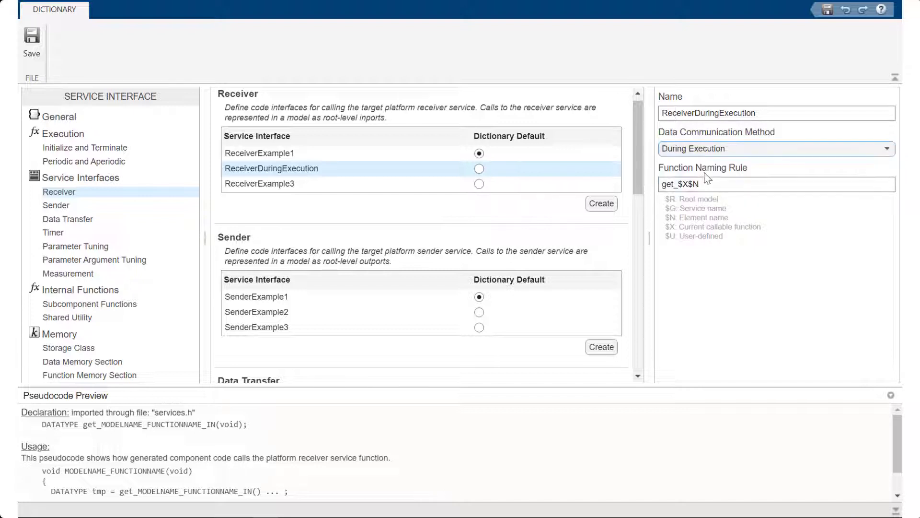
Rename the other interfaces to ReceiverNormal, NVM, SenderNormal and SenderDuringExecution, and save Service.sldd.
click(701, 184)
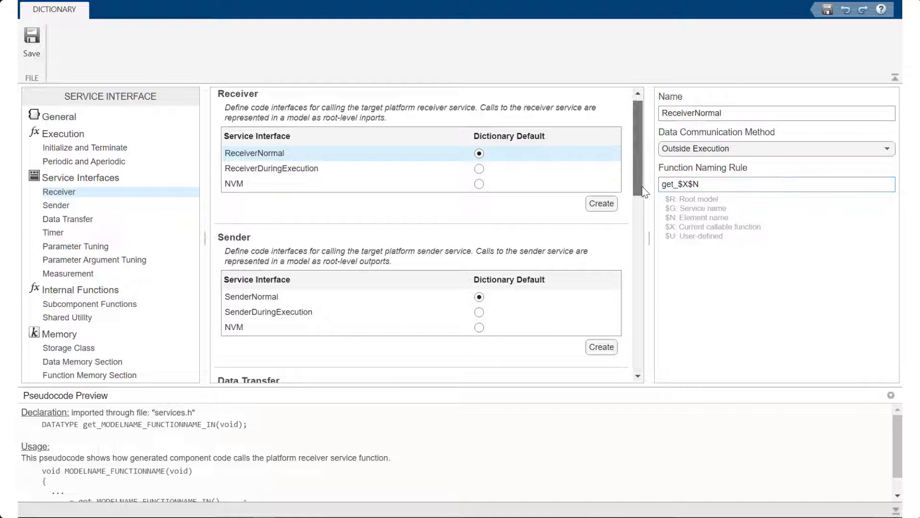
drag(638, 185, 638, 212)
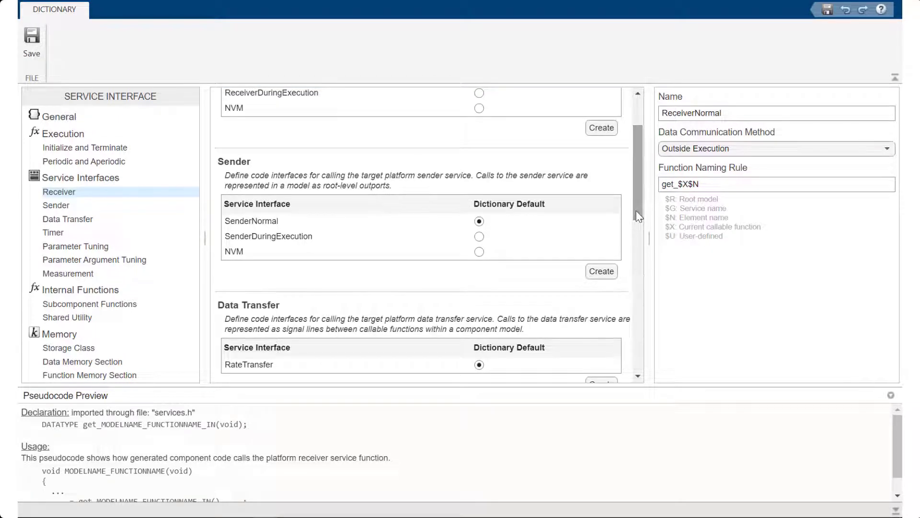
click(28, 50)
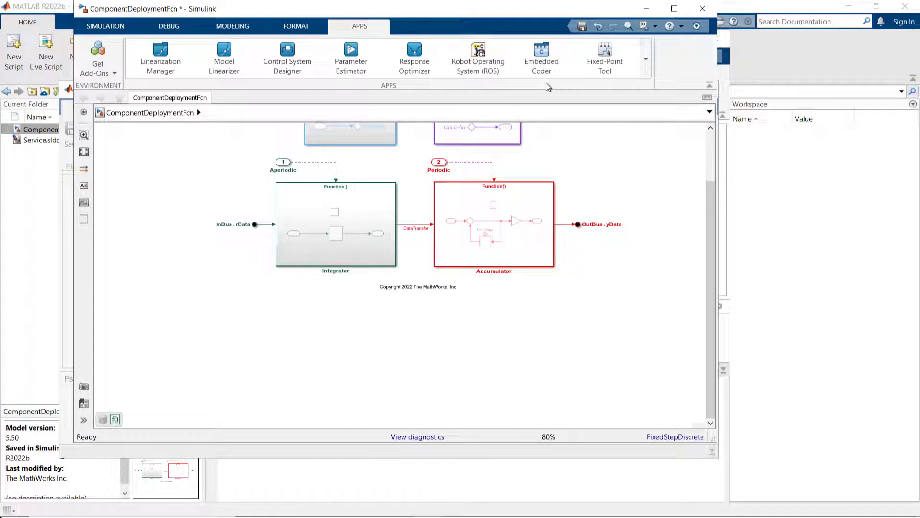
Open the Embedded Coder app and link the shared Service.sldd dictionary to ComponentDeploymentFcn.
click(544, 71)
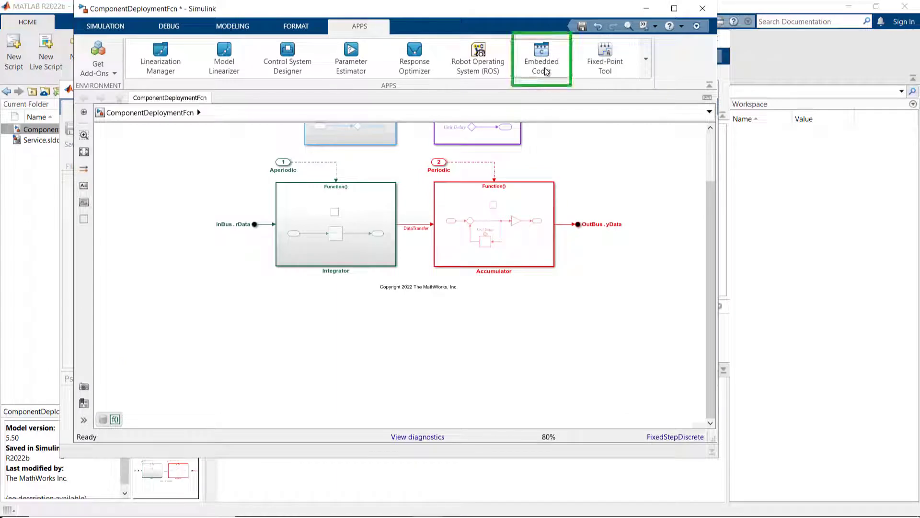
click(305, 74)
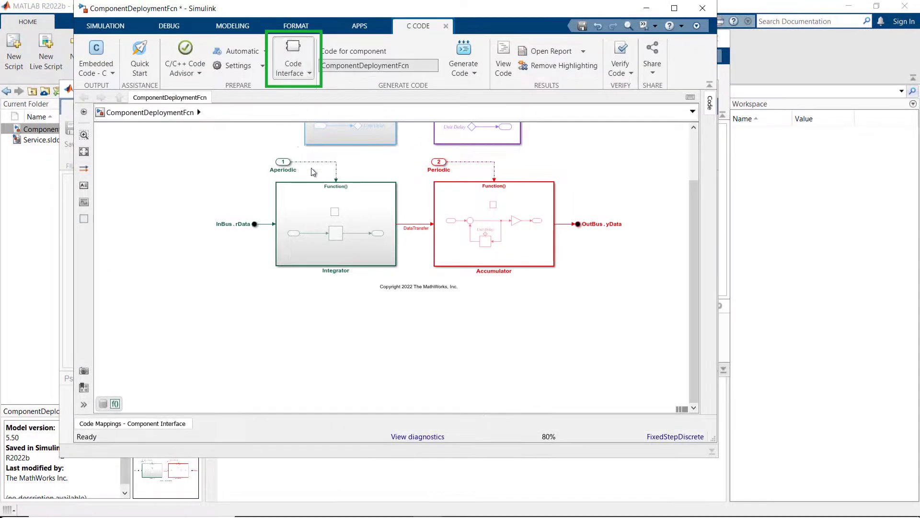
click(317, 200)
click(403, 294)
text(Service.sldd)
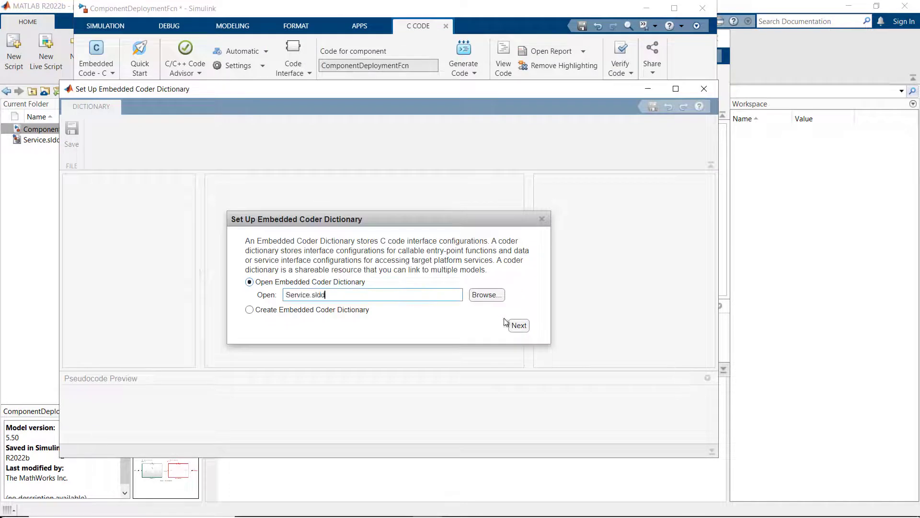
click(514, 325)
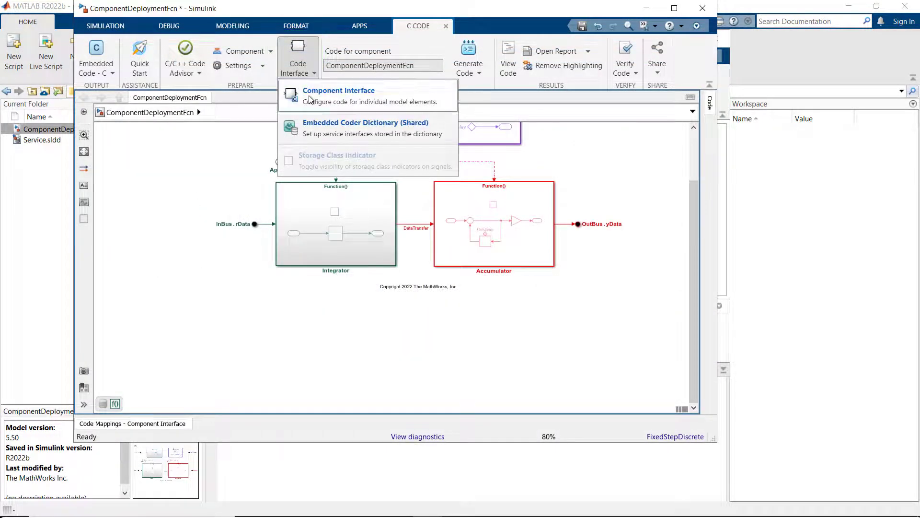
In Component Interface mappings, set rData's Receiver Service to ReceiverDuringExecution and inspect its properties.
click(335, 92)
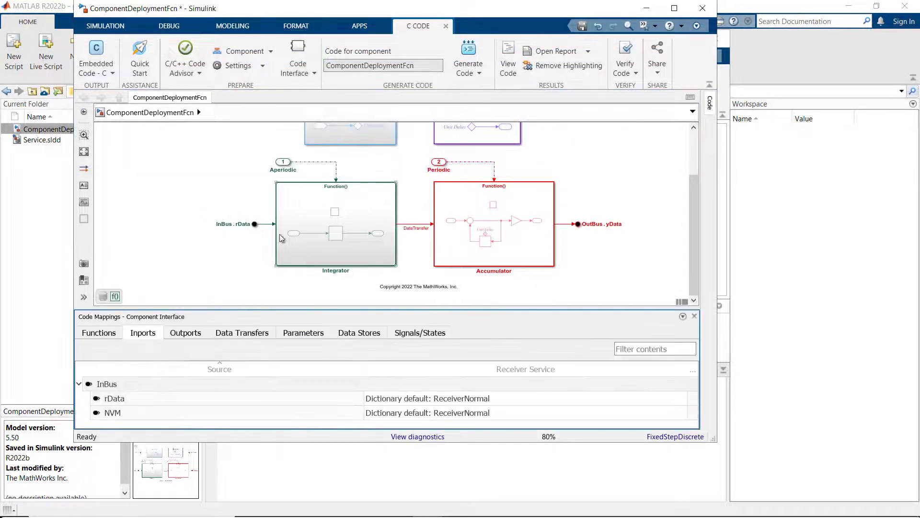
click(437, 401)
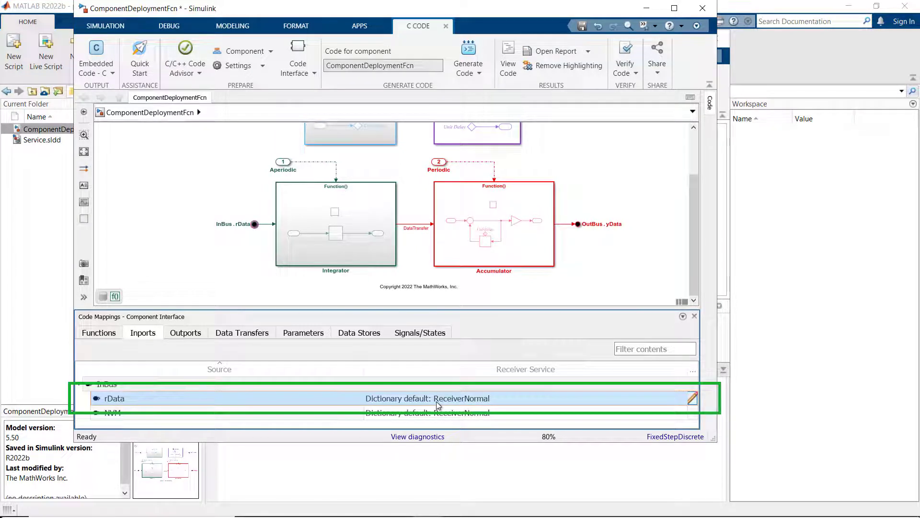
click(437, 401)
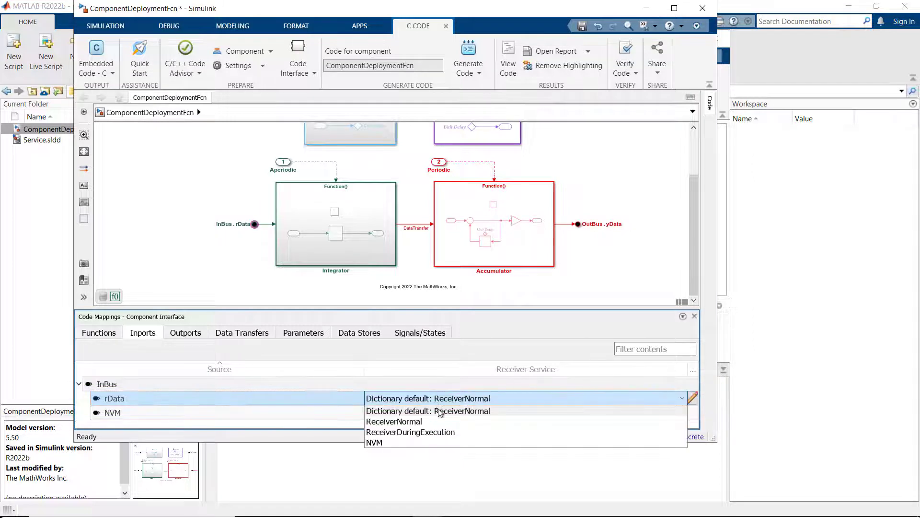
click(446, 433)
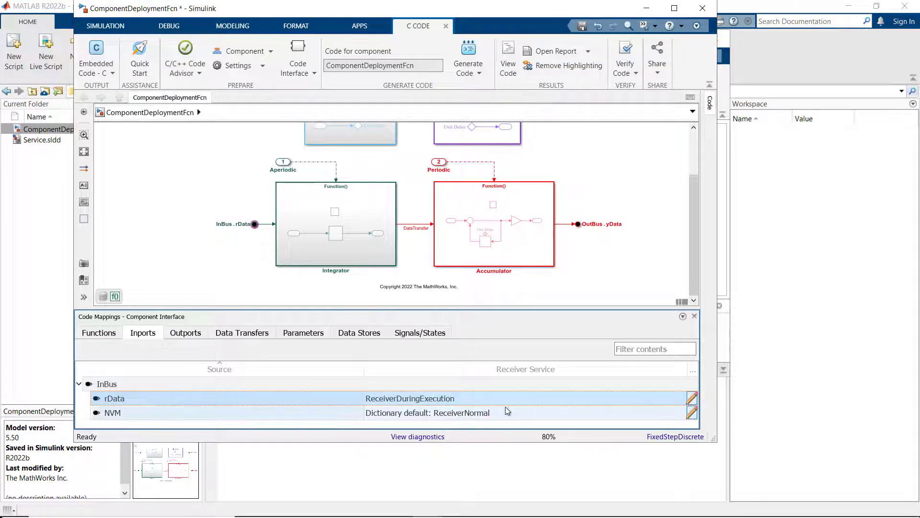
click(692, 398)
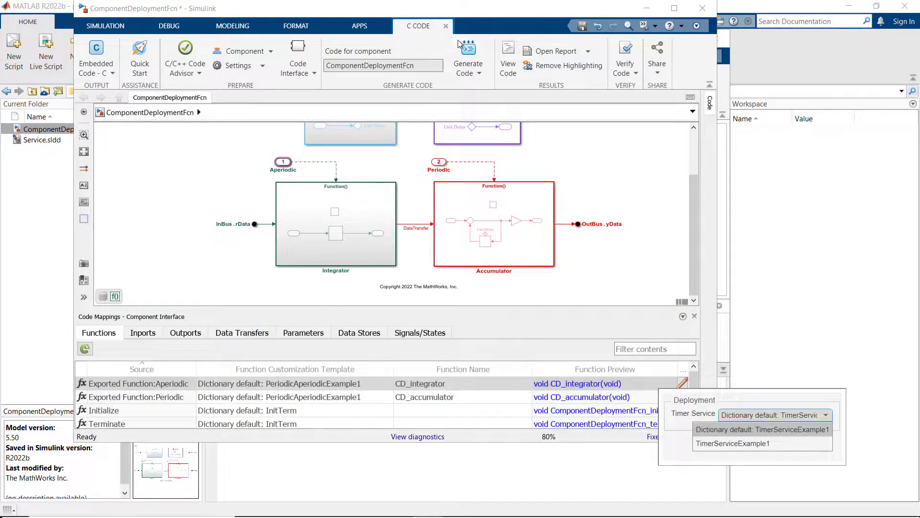
Generate C code and read through the functions in ComponentDeploymentFcn.c.
click(461, 45)
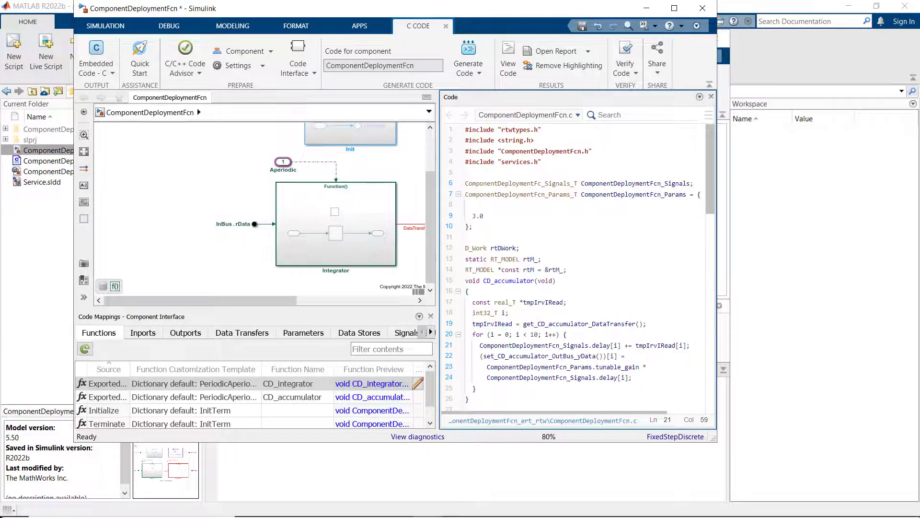
scroll(677, 210, down, 4)
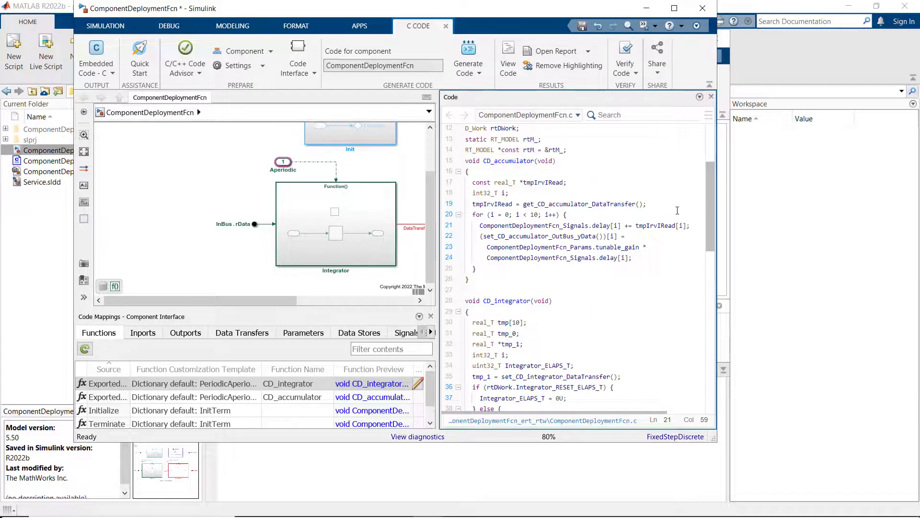
scroll(677, 211, down, 4)
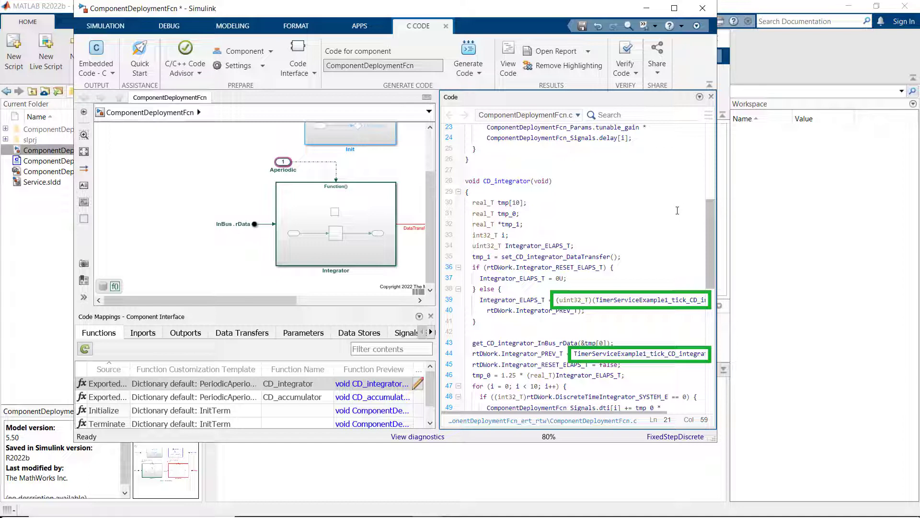
scroll(677, 210, down, 9)
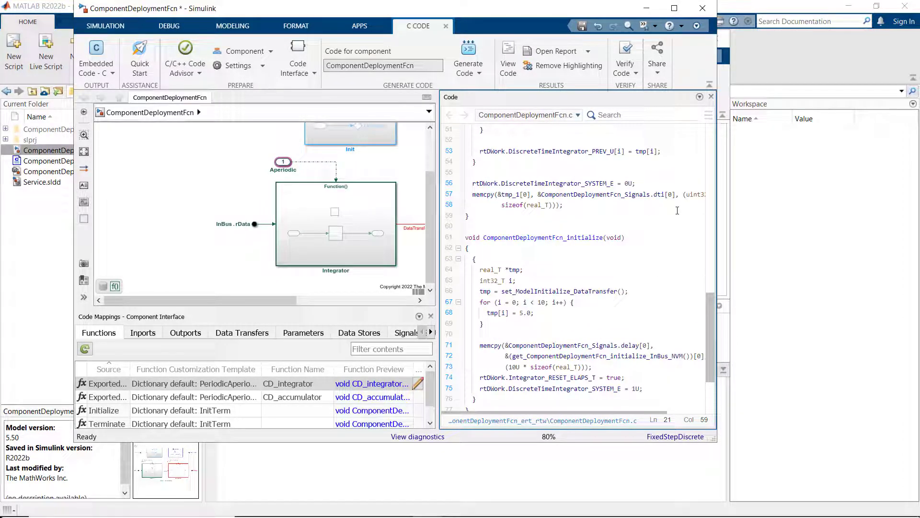
scroll(677, 211, down, 3)
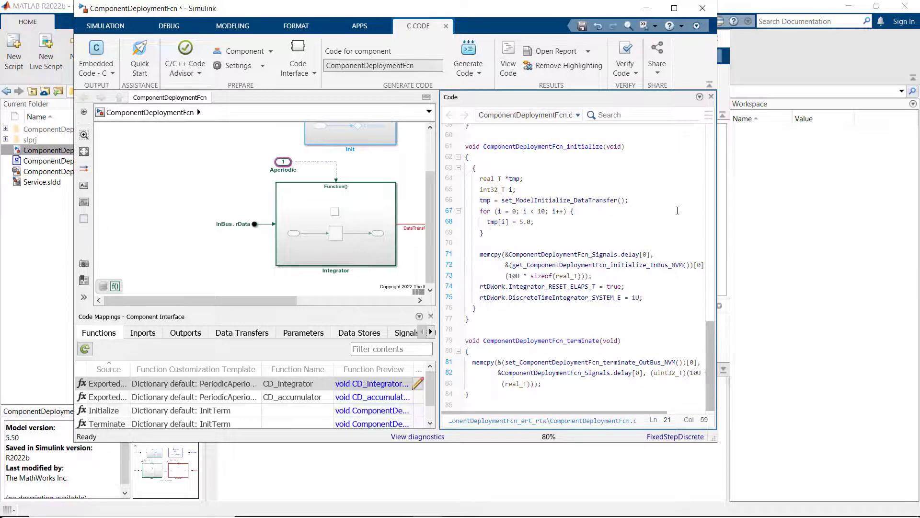
Scroll through the Code Interface Report's periodic and aperiodic function details.
scroll(457, 238, down, 2)
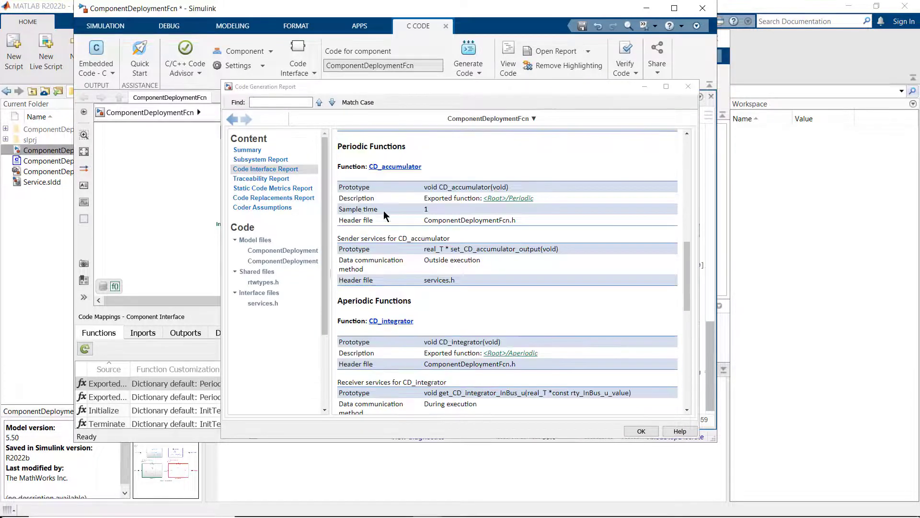
scroll(389, 193, down, 3)
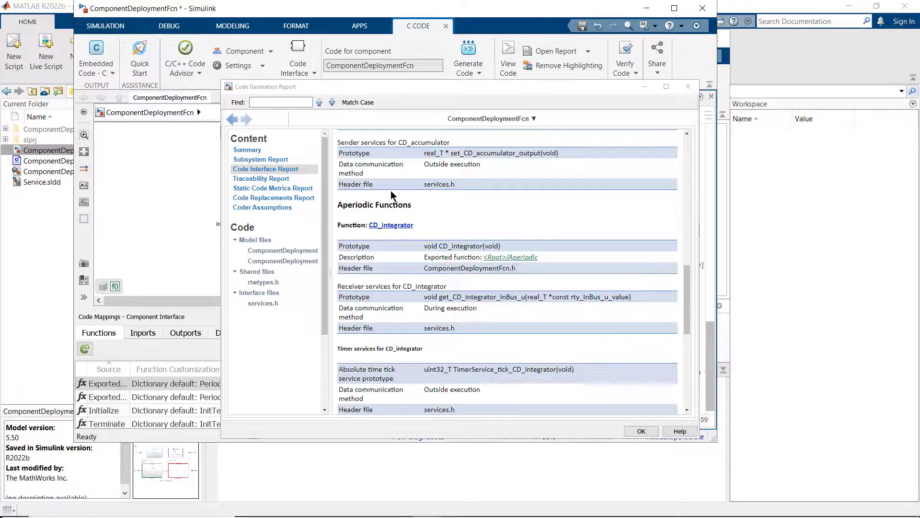
scroll(391, 190, down, 3)
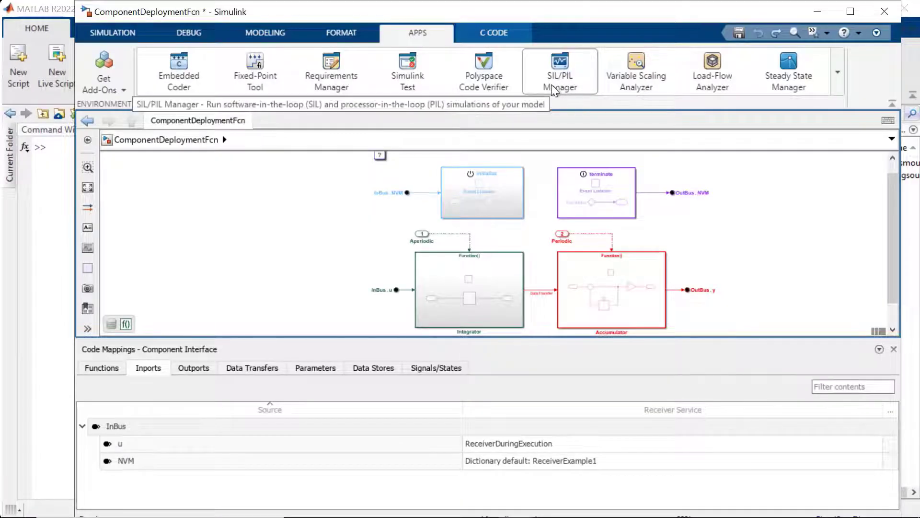
Open the SIL/PIL Manager from the Apps gallery.
click(553, 91)
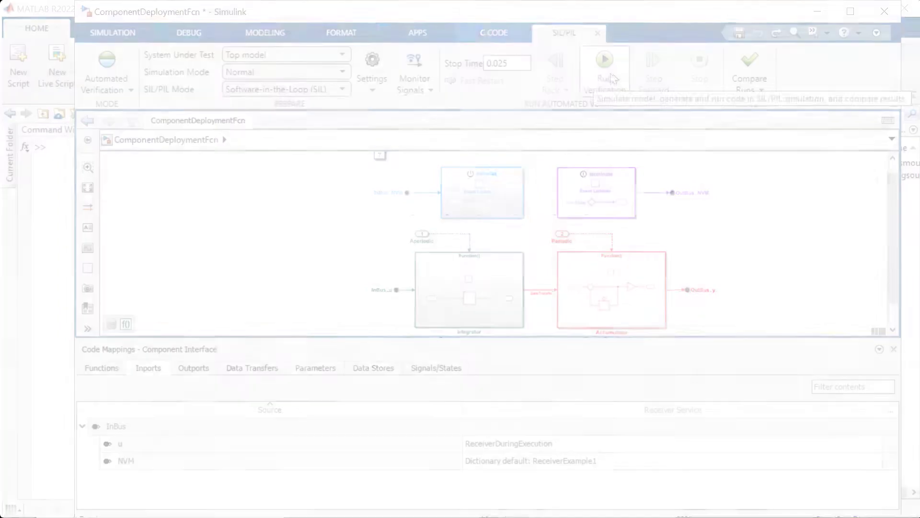